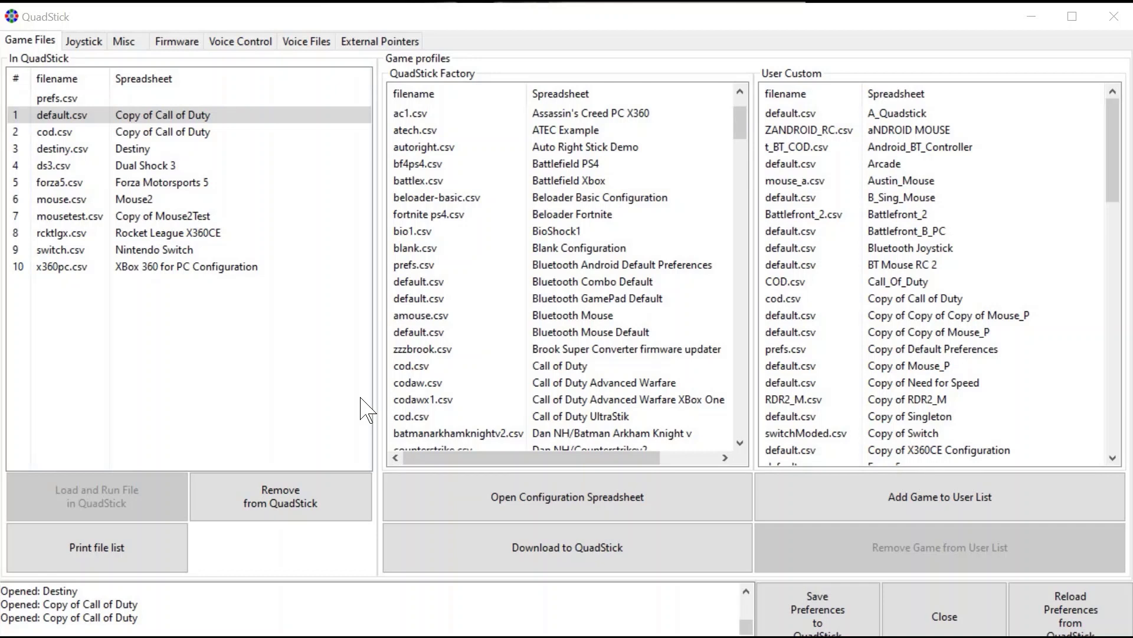
- Step through the default, cod, destiny and ds3 profiles, reselect default.csv, and reveal its Google Sheet
click(176, 117)
click(173, 132)
click(158, 149)
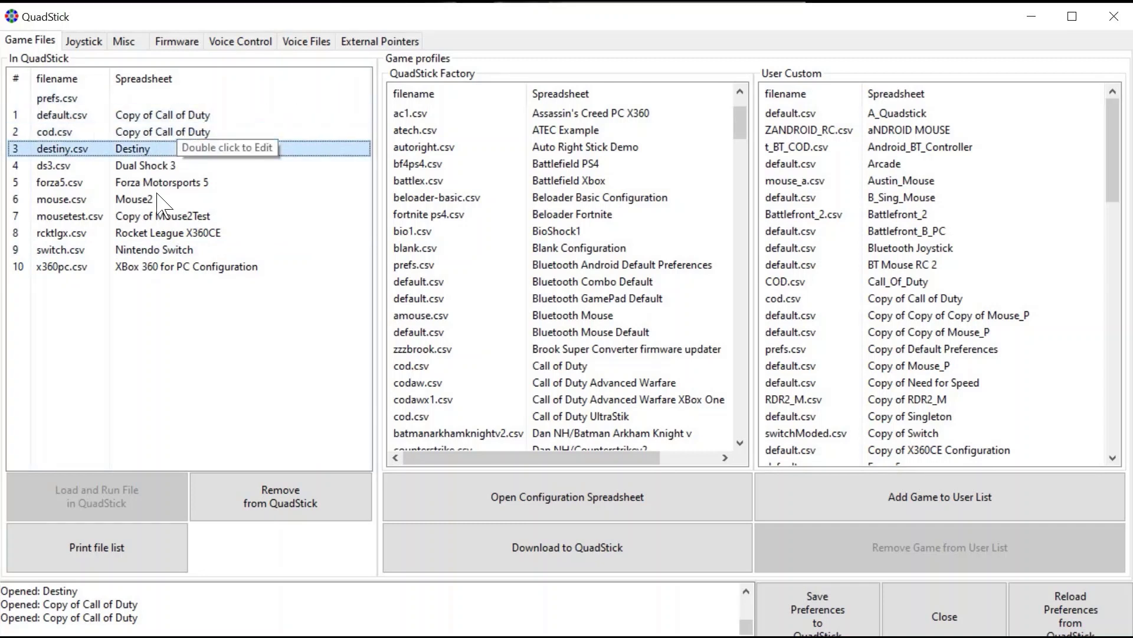
click(168, 168)
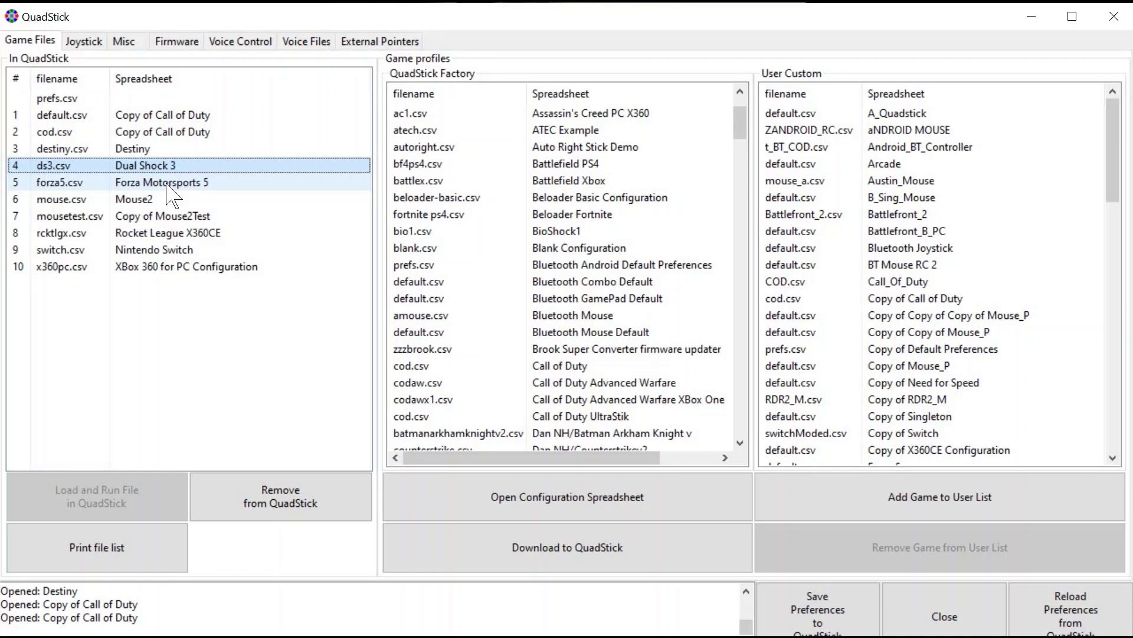
click(175, 120)
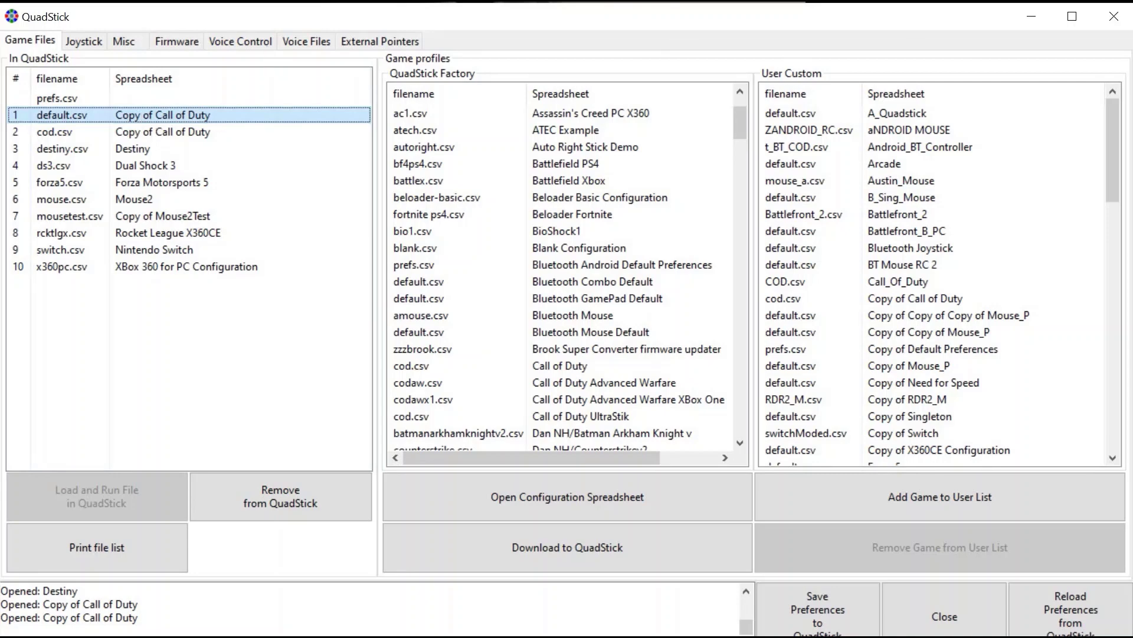
click(1032, 16)
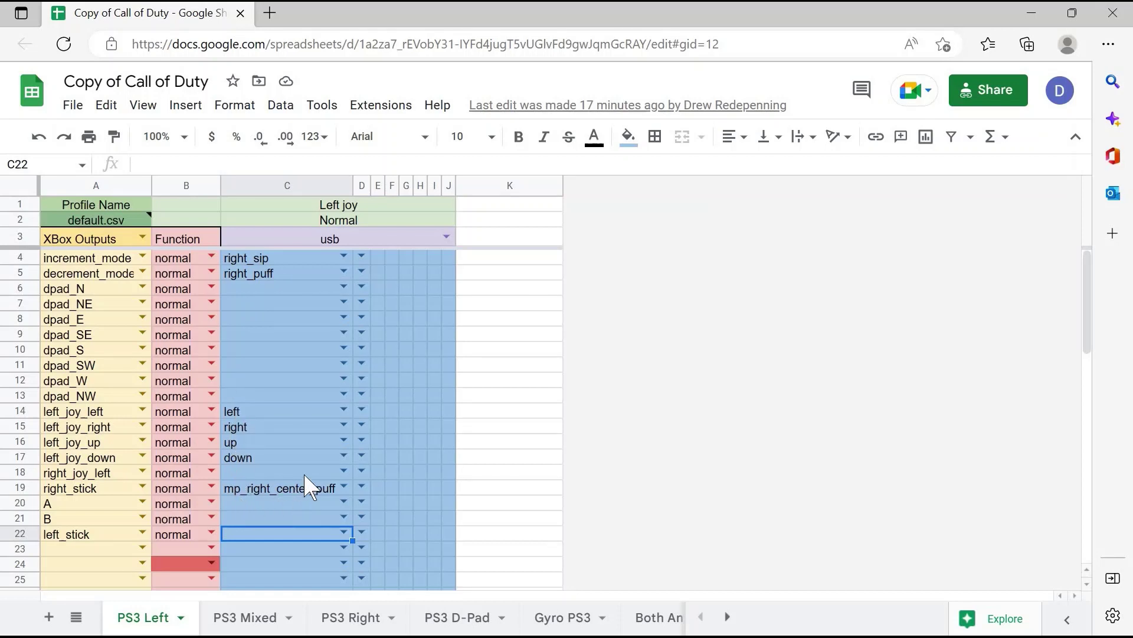
click(247, 417)
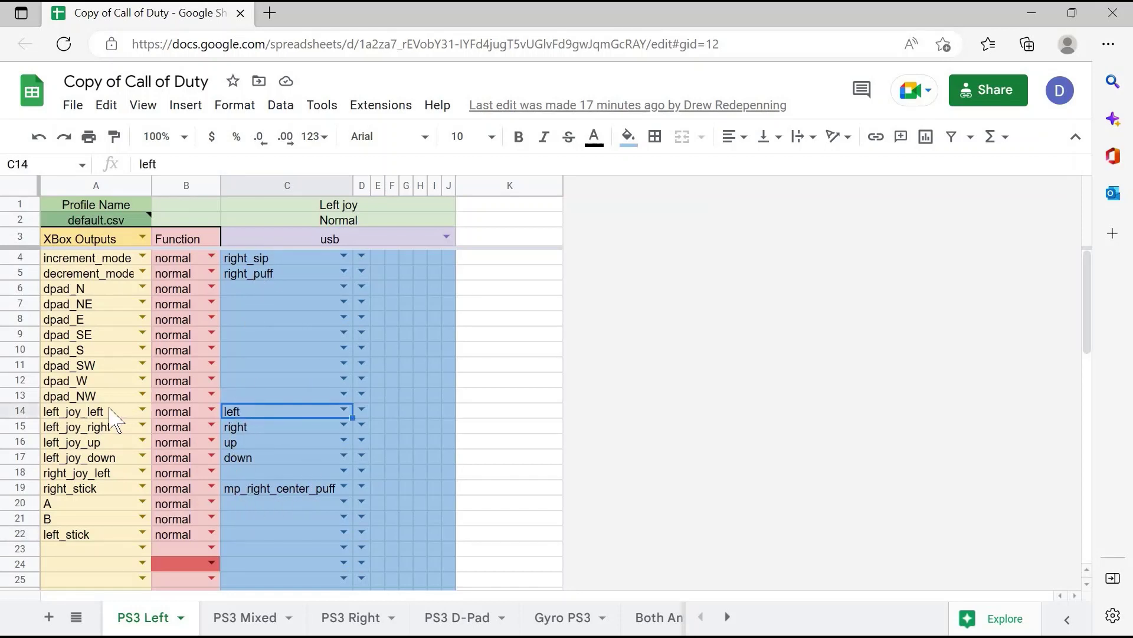
click(111, 417)
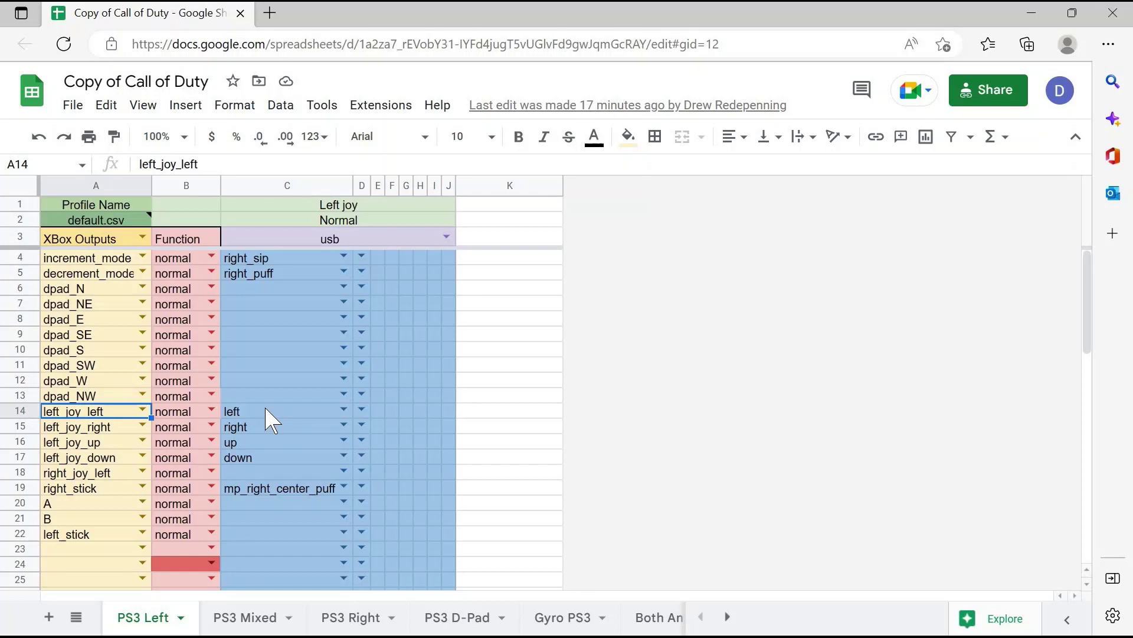
drag(270, 419, 258, 467)
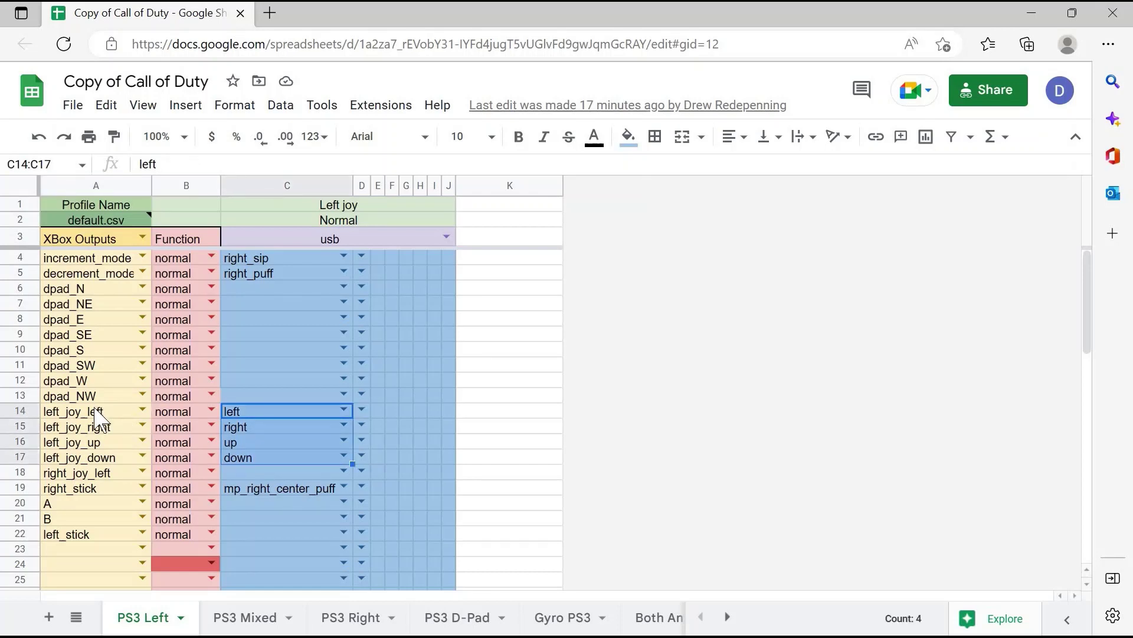
drag(95, 413, 64, 460)
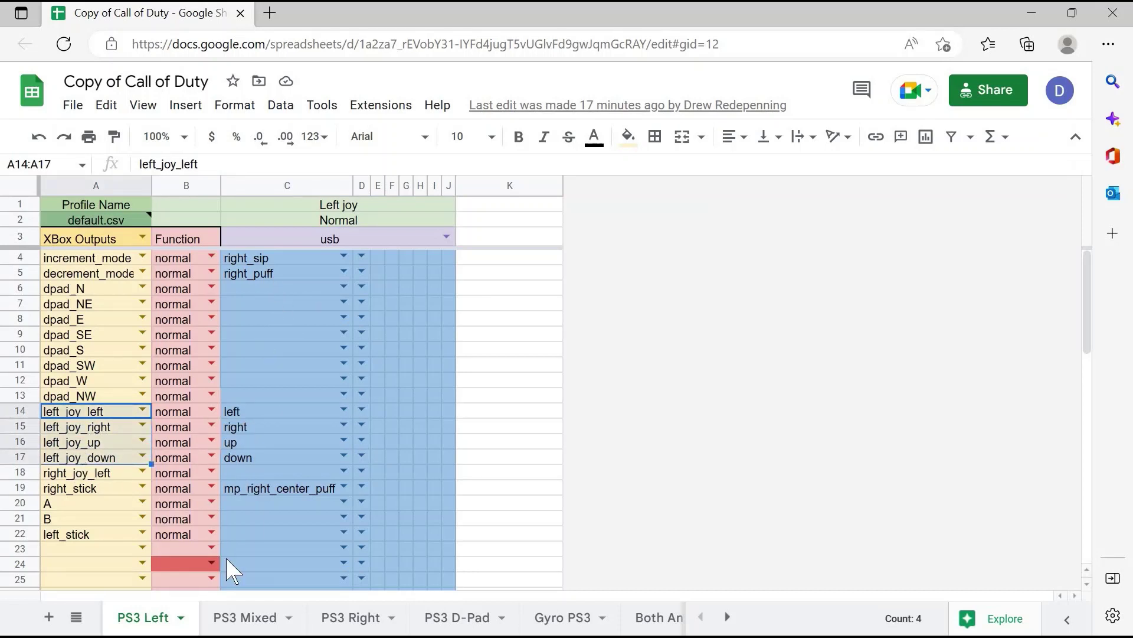
- Flip between the PS3 Mixed, PS3 Right, PS3 D-Pad and PS3 Left mode sheets
click(242, 628)
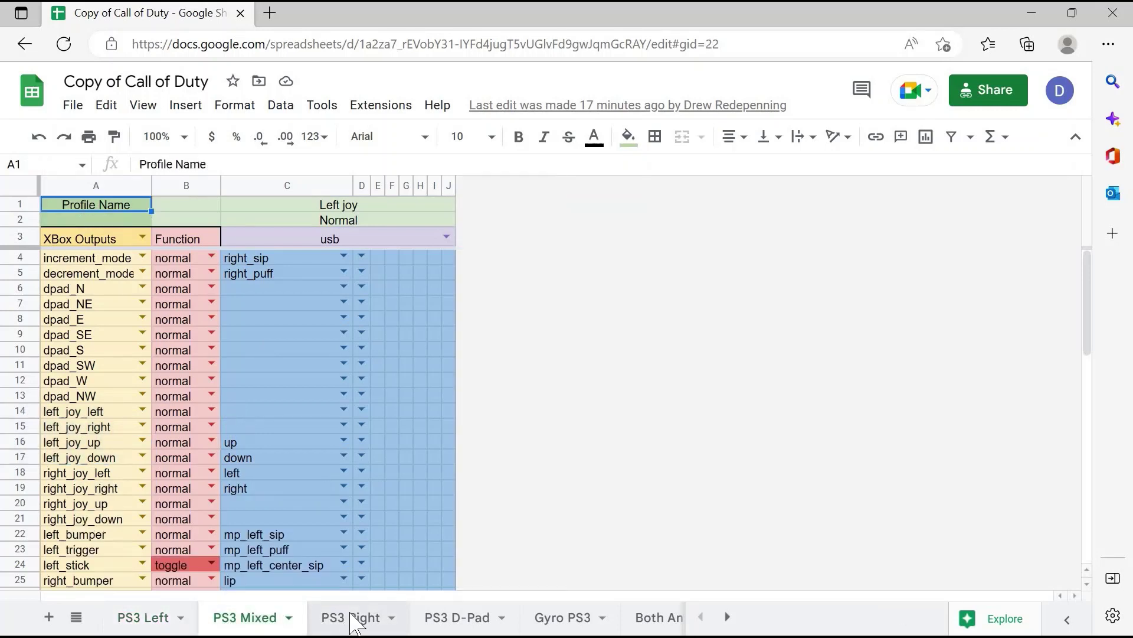
click(372, 619)
click(452, 619)
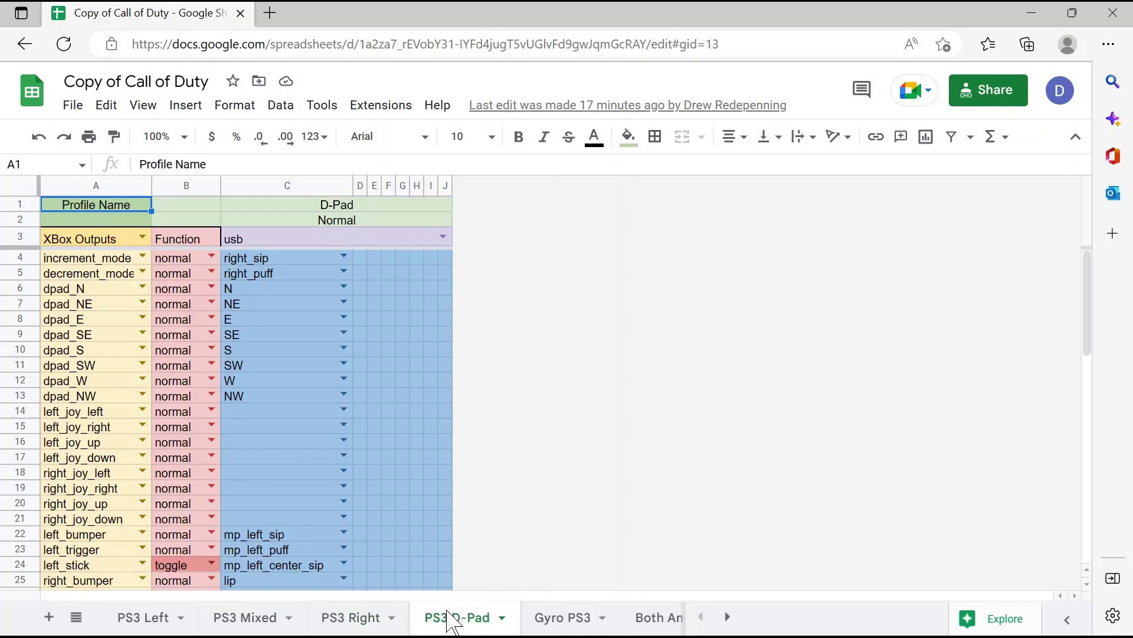
click(130, 624)
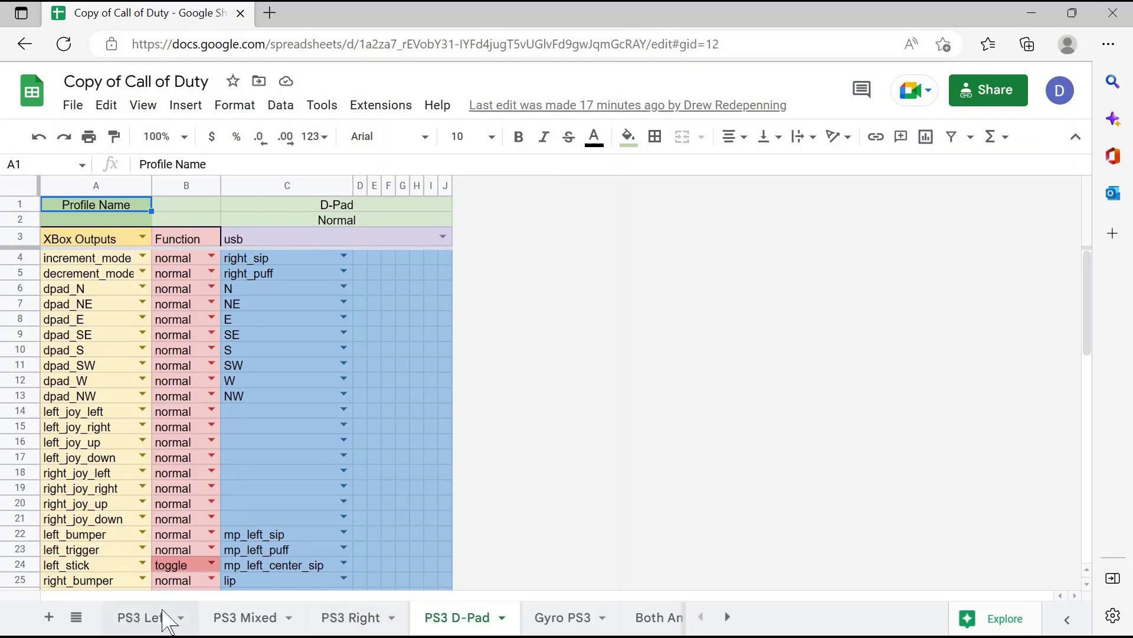
click(239, 620)
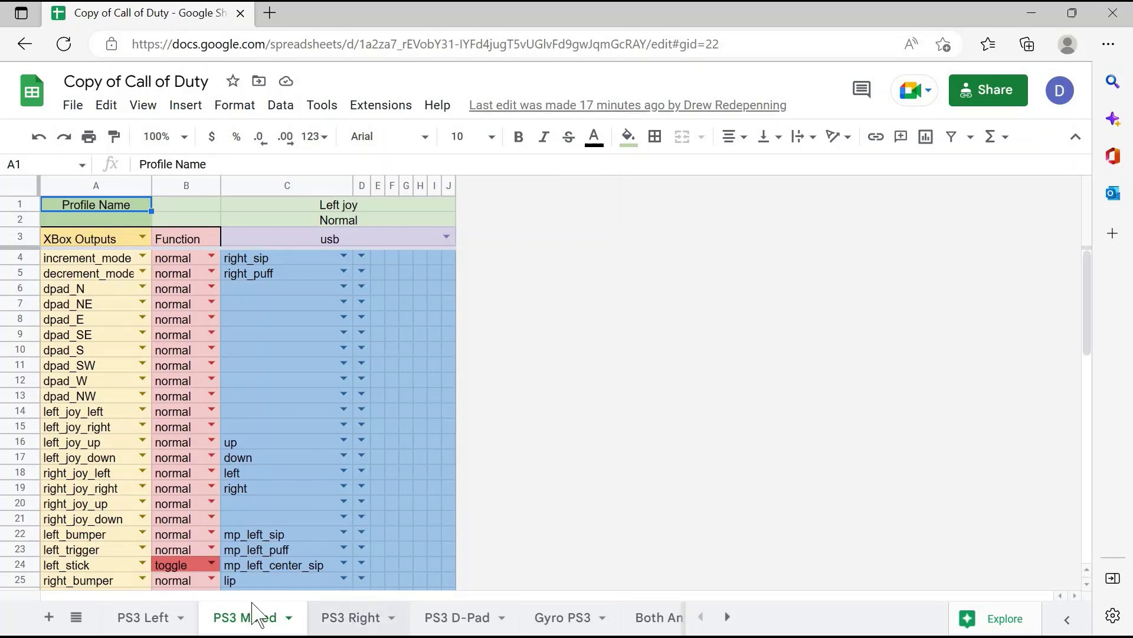
click(143, 619)
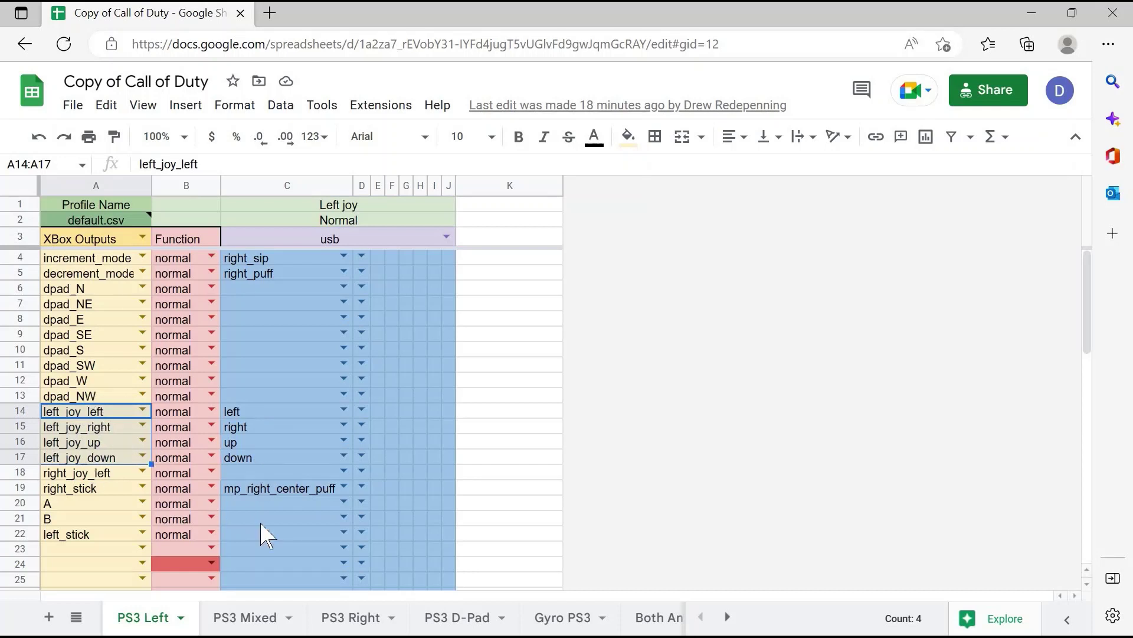
- On PS3 Right, highlight the right joystick outputs in A18:A21, then return to PS3 Left
click(348, 620)
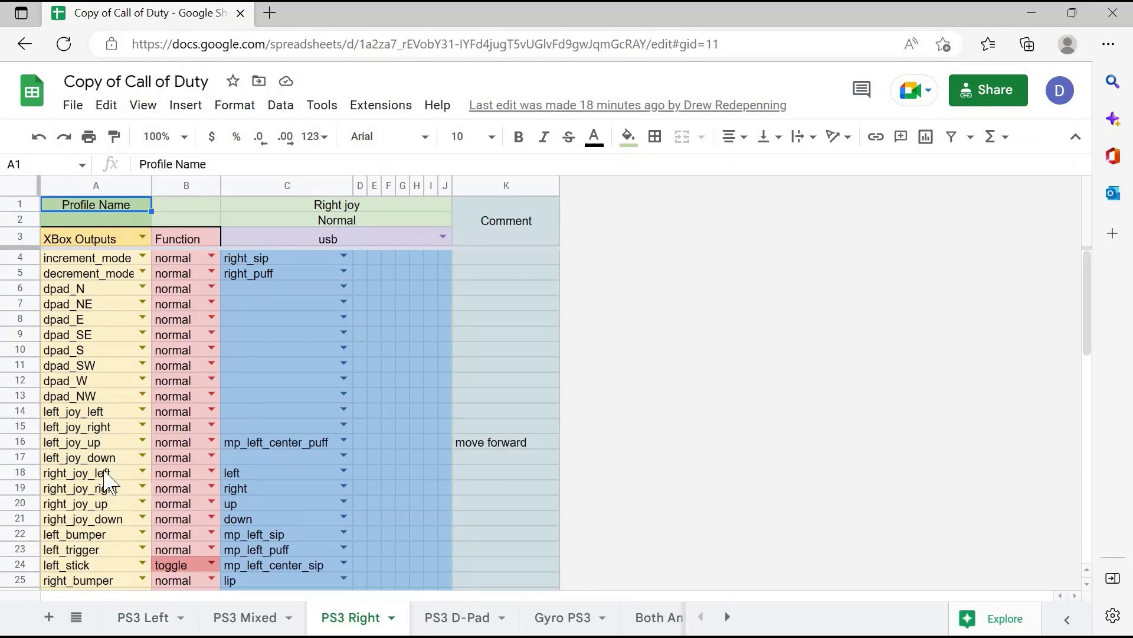
drag(105, 473, 102, 523)
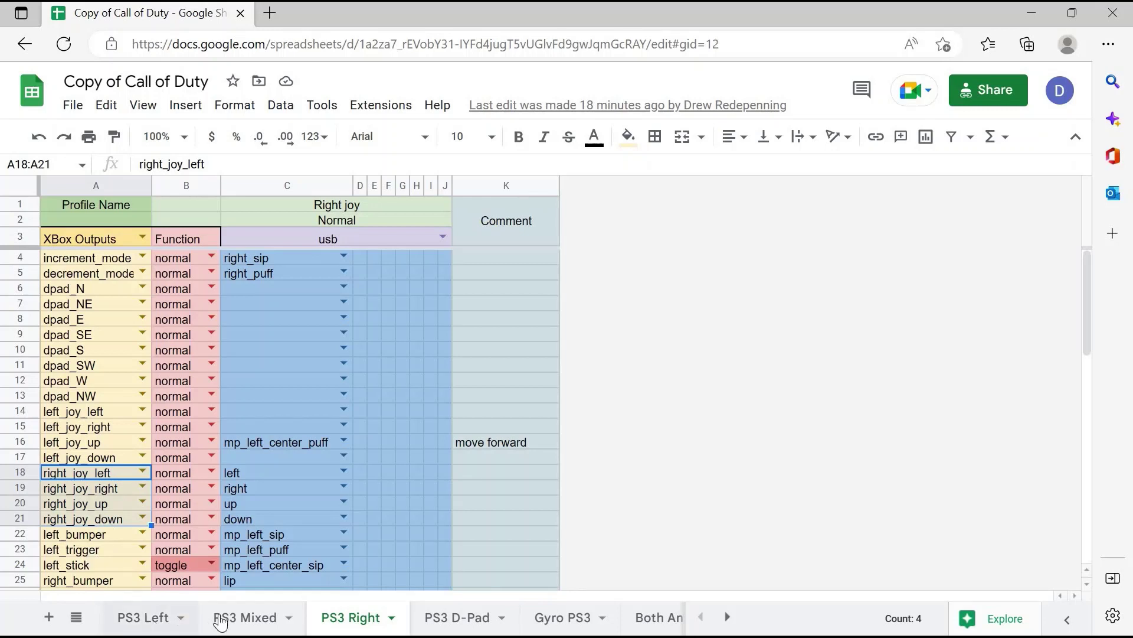
click(200, 617)
click(228, 617)
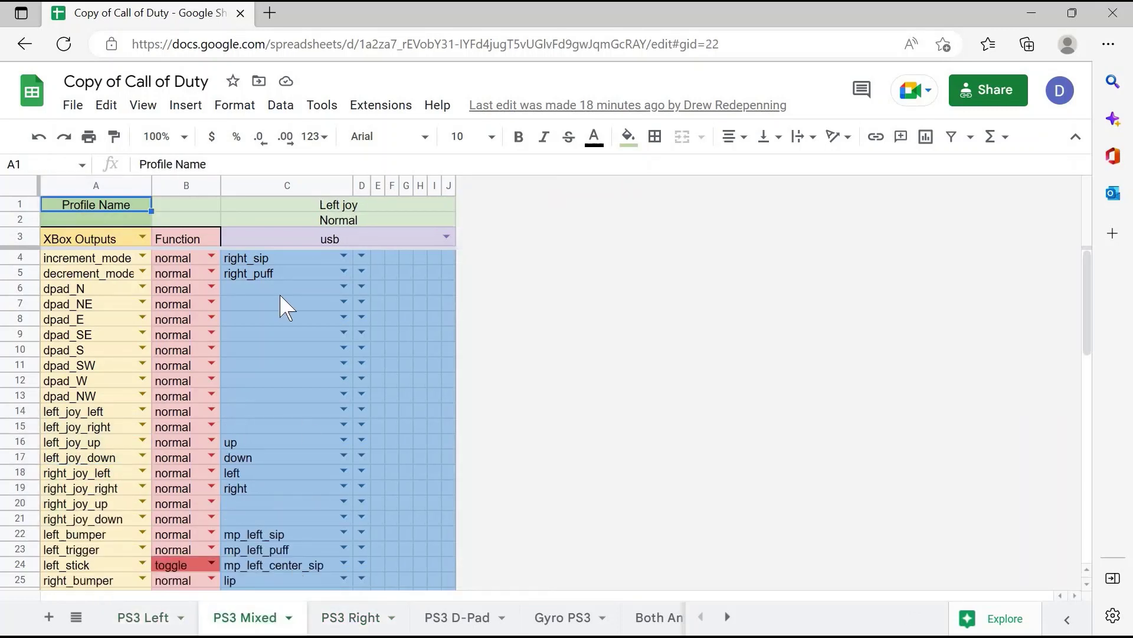
click(150, 631)
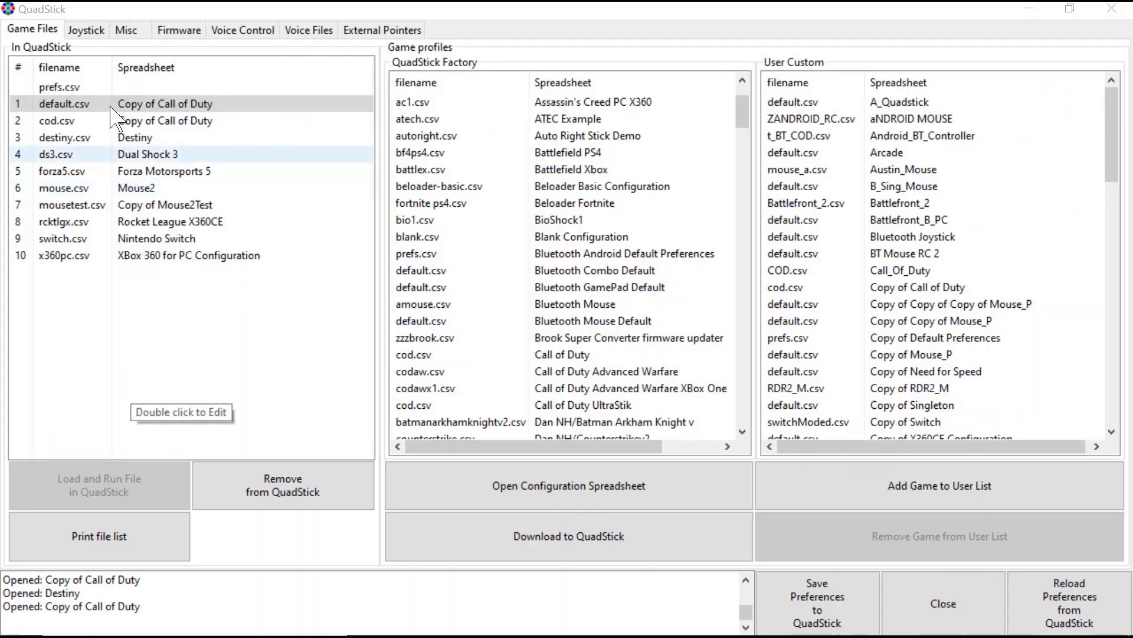
- Cycle through the default, cod, destiny, ds3 and forza5 profiles, then open default.csv's configuration spreadsheet
click(77, 105)
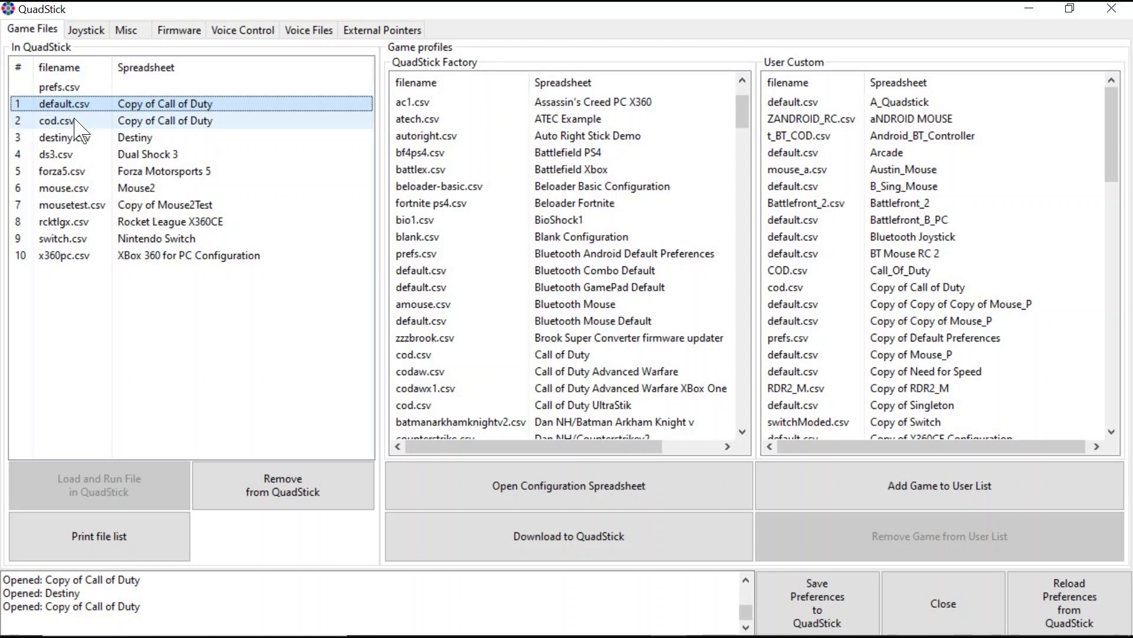
click(77, 121)
click(76, 138)
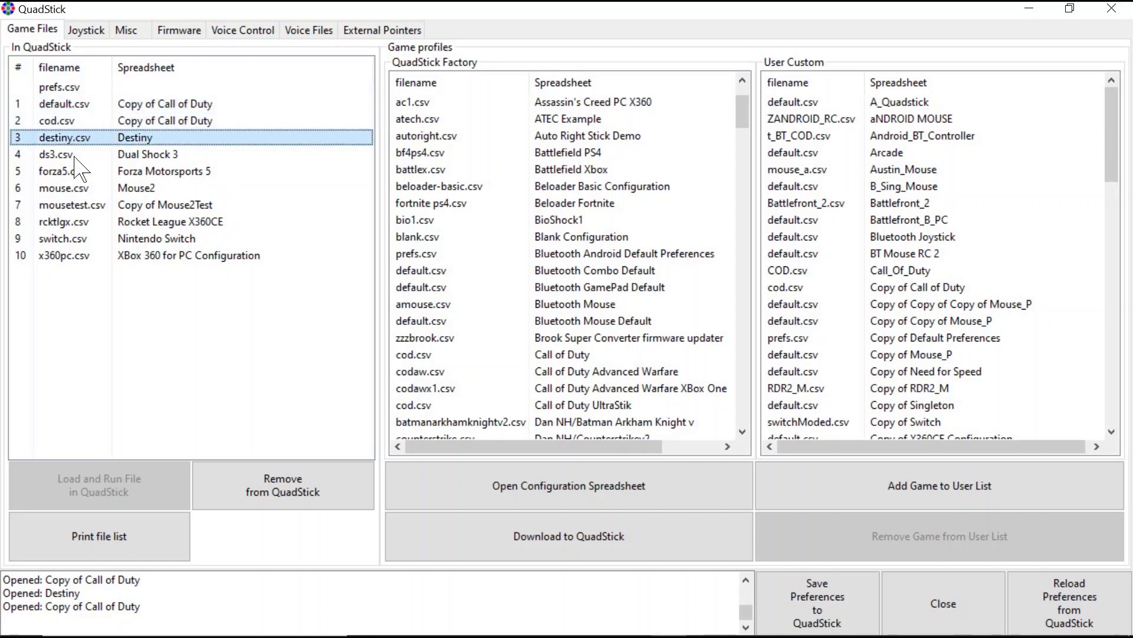
click(75, 156)
click(75, 170)
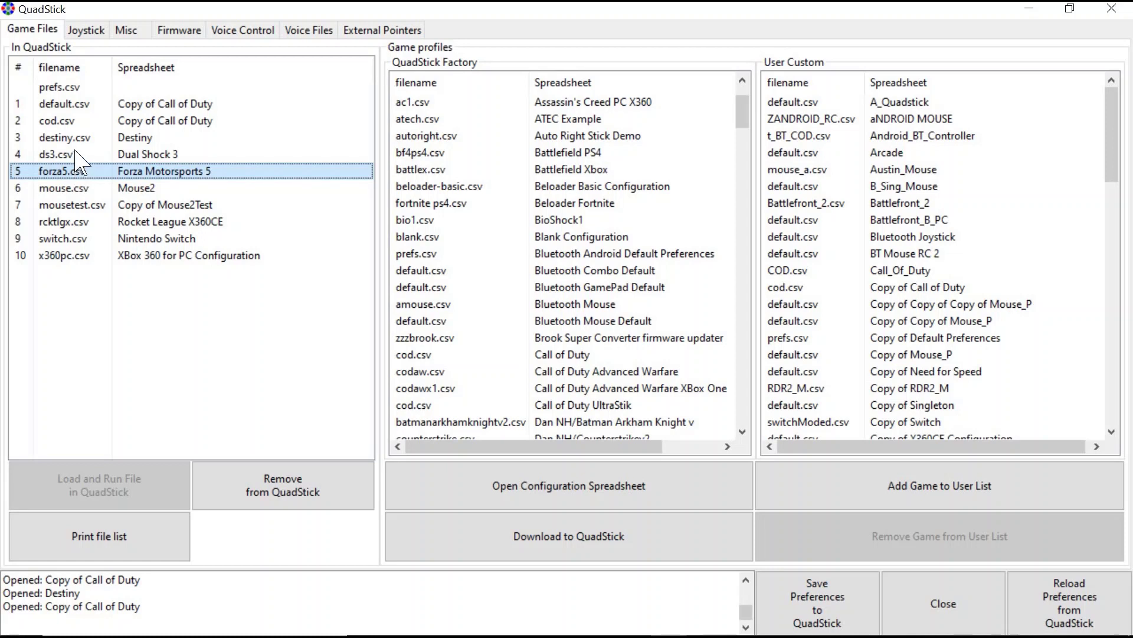
click(79, 154)
click(88, 141)
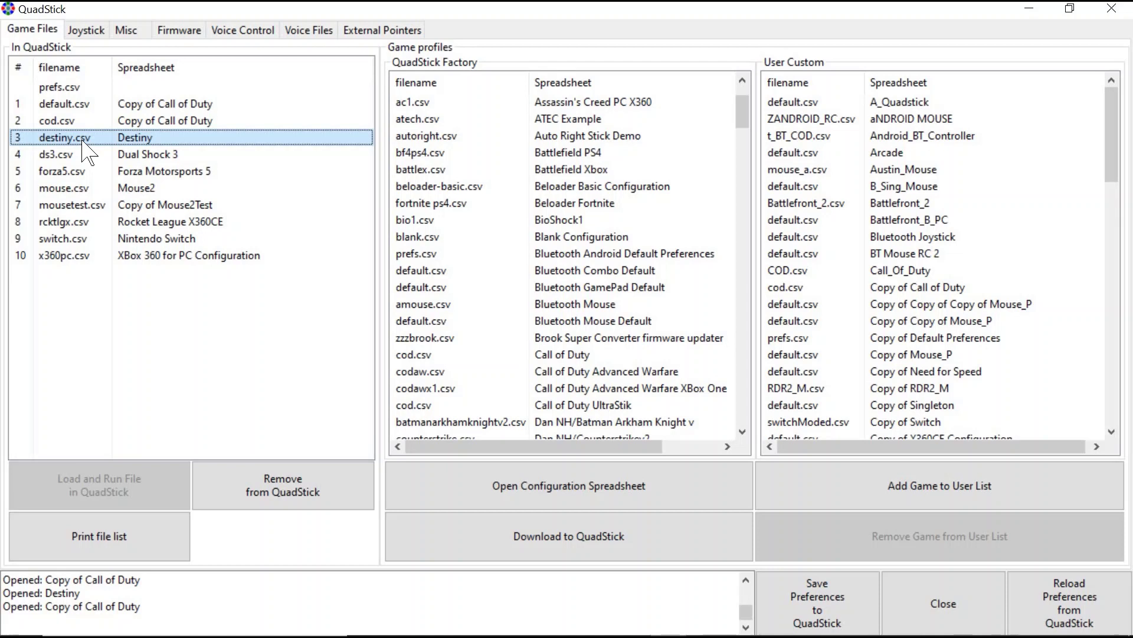
click(108, 103)
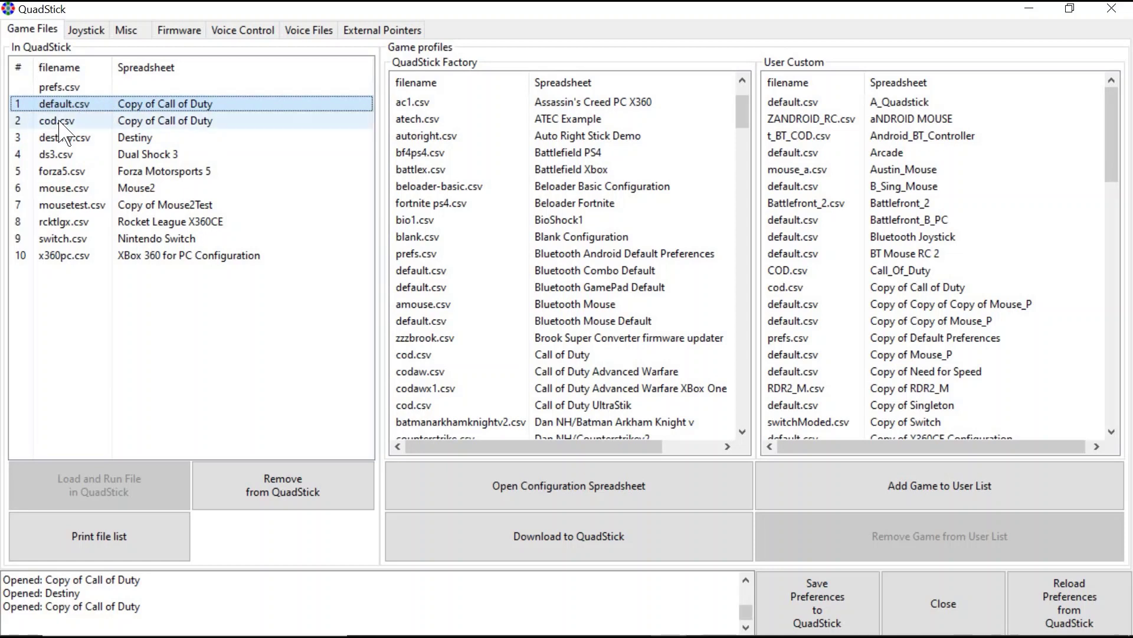
click(626, 485)
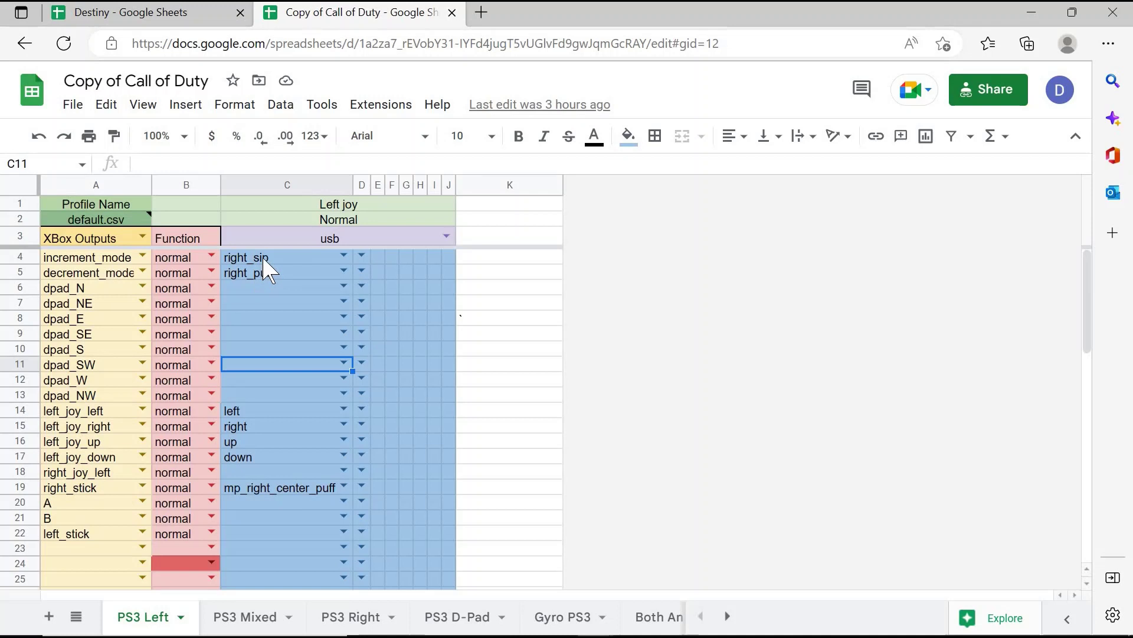
- Highlight the column C mappings (C4:C20) on PS3 Left, then view the PS3 Mixed and PS3 Right sheets
drag(263, 259, 283, 507)
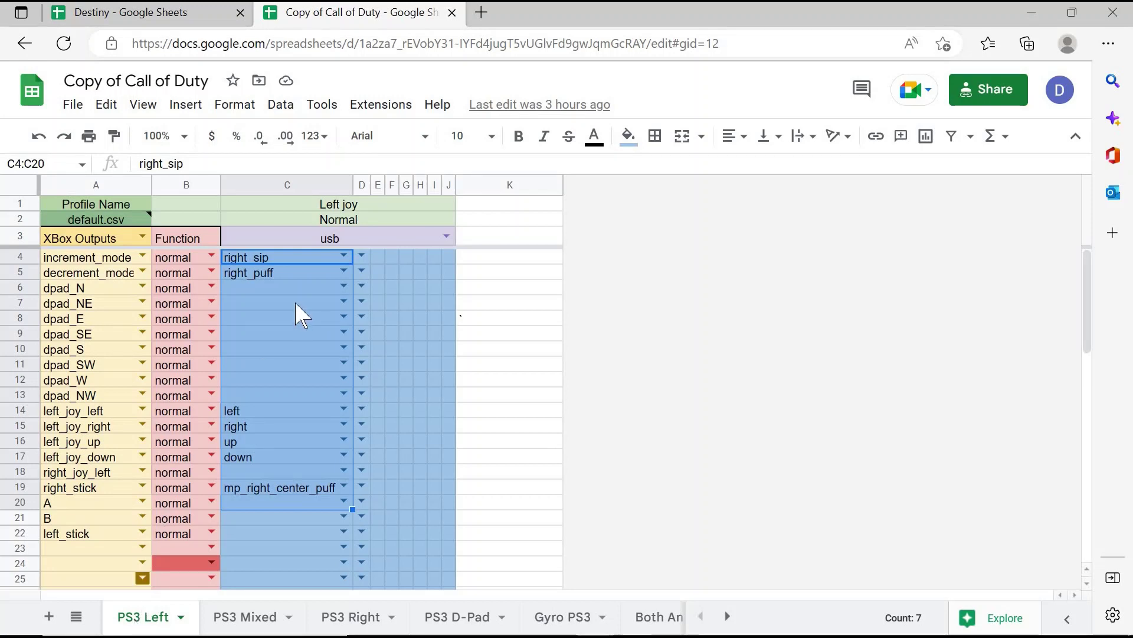
click(334, 301)
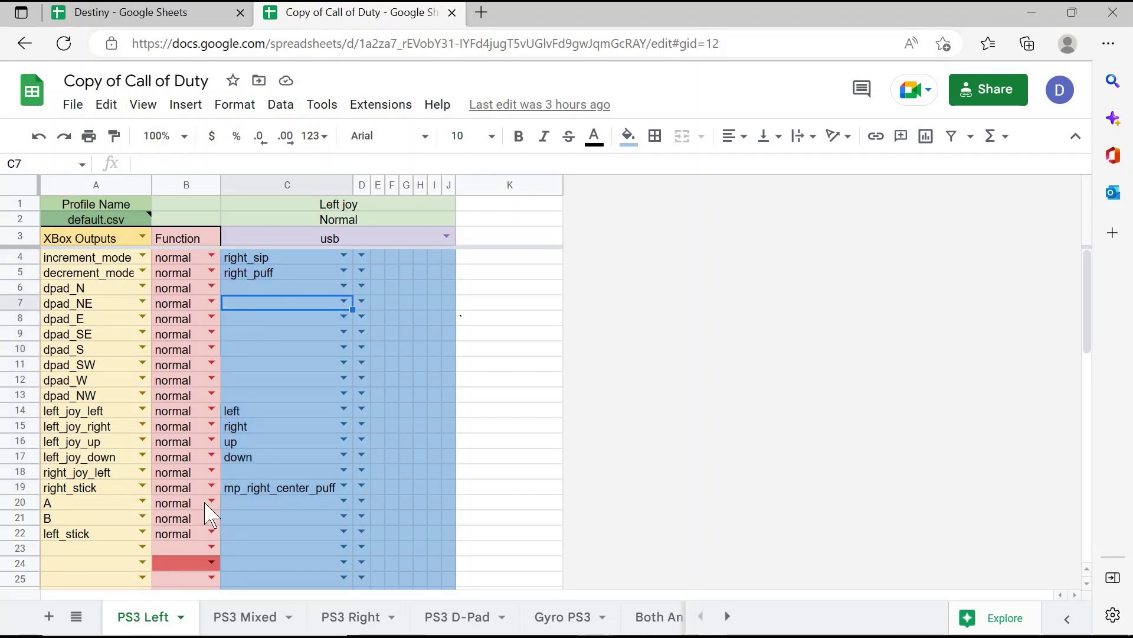
click(235, 623)
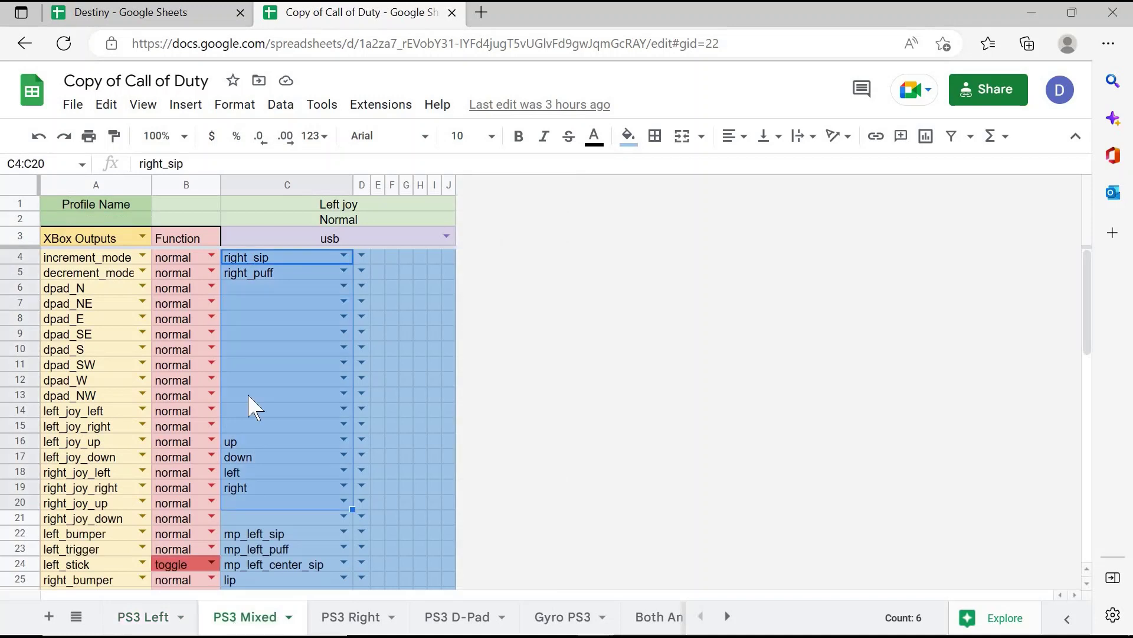
click(269, 339)
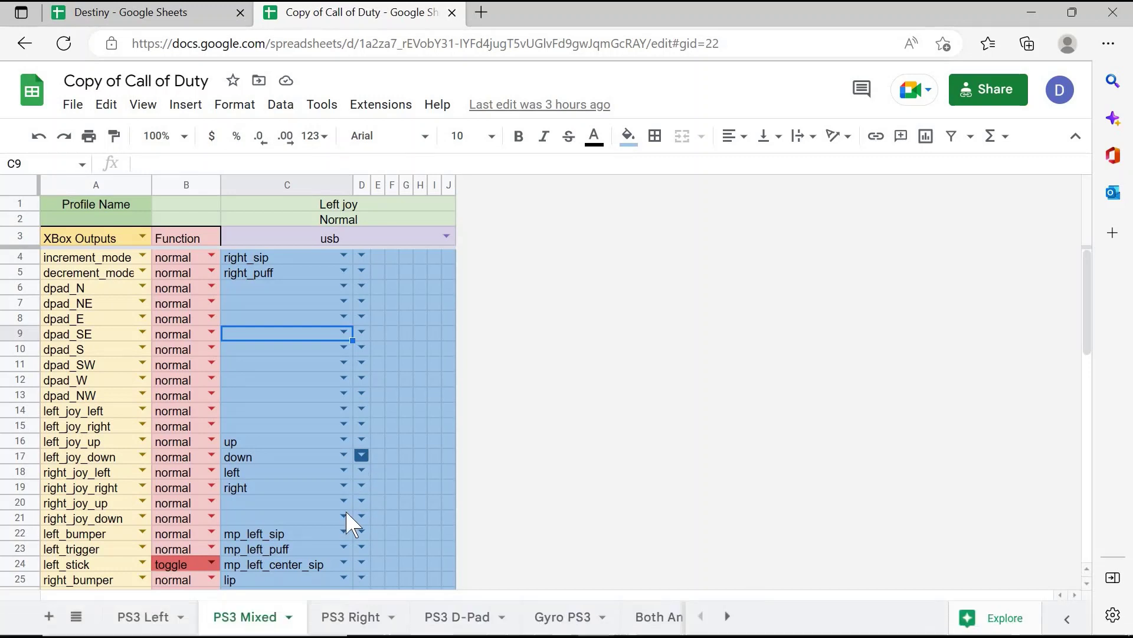
click(347, 620)
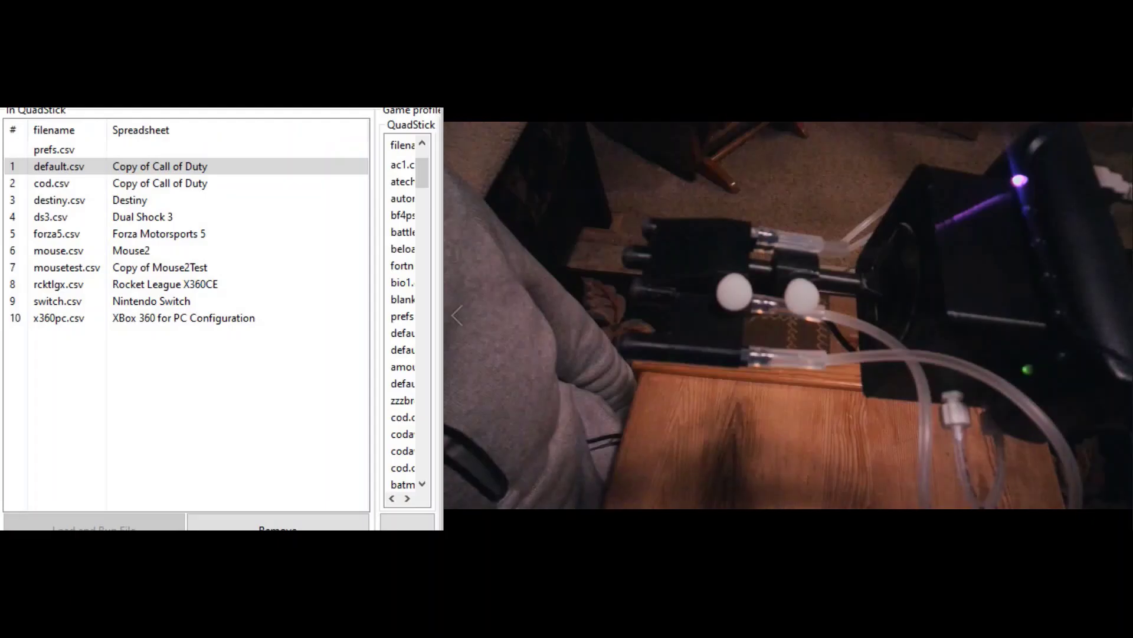
- Load the default, cod and destiny profiles onto the controller, ending back on default.csv
click(115, 166)
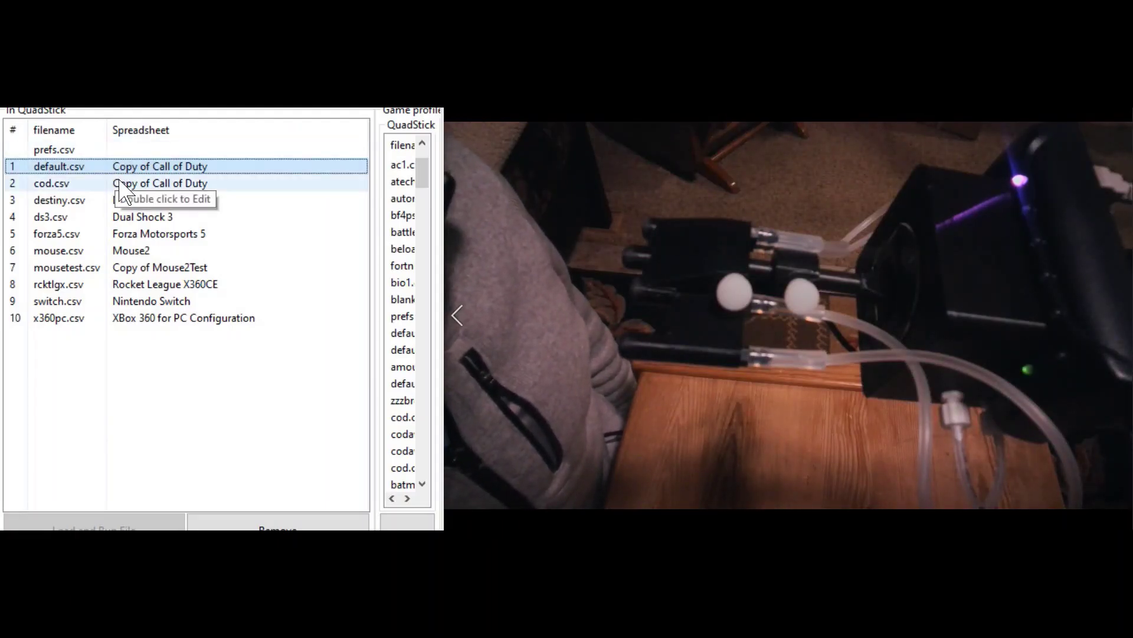
click(115, 183)
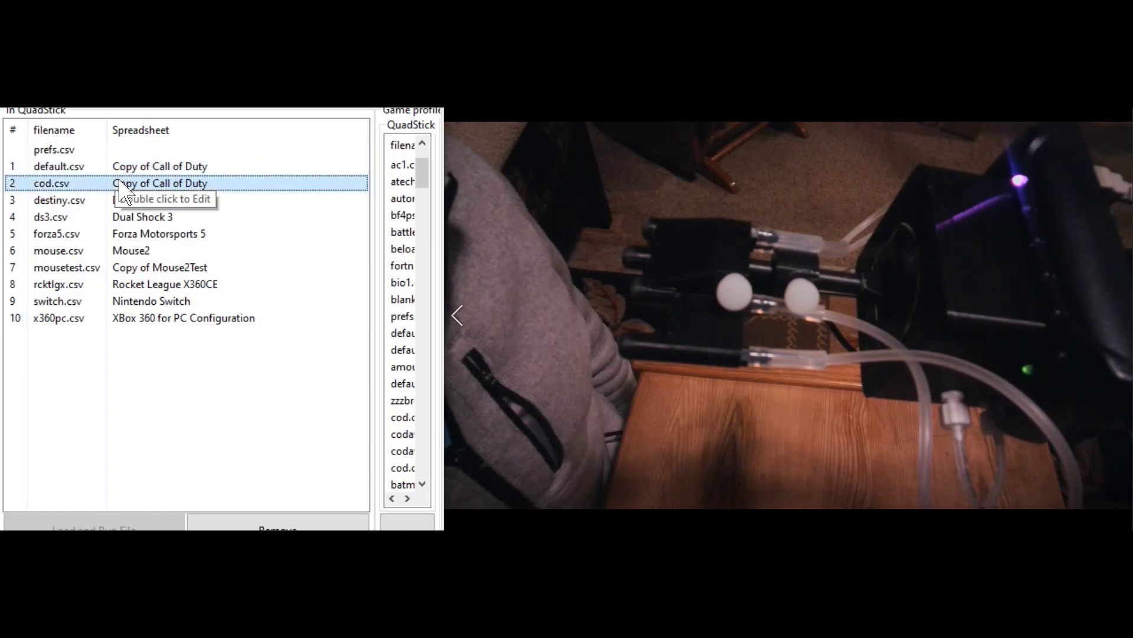
click(93, 201)
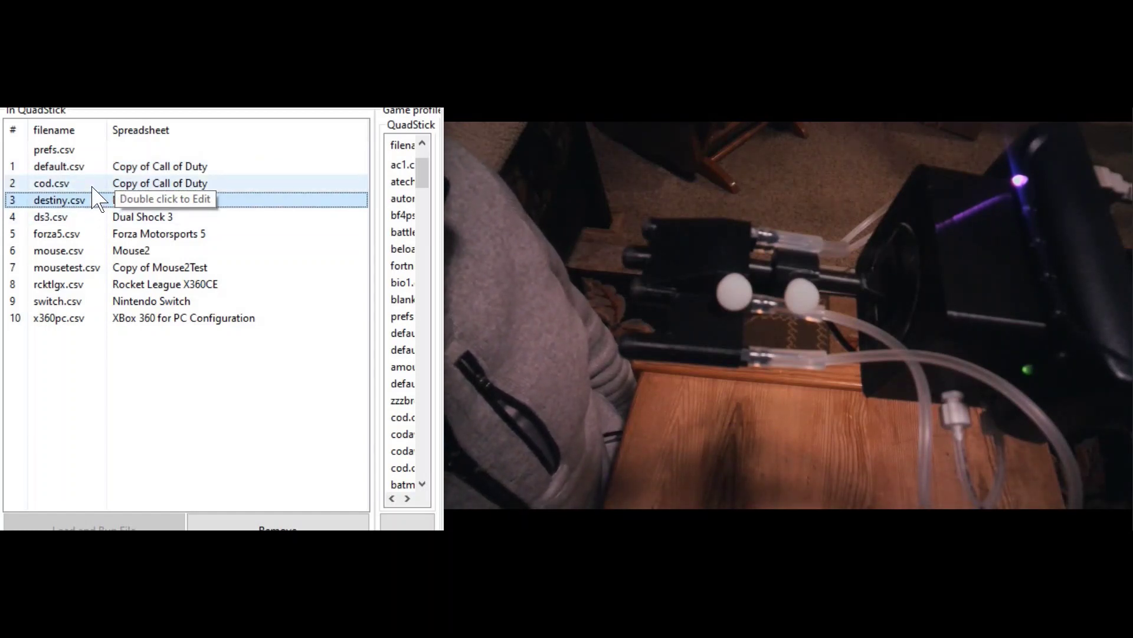
click(93, 186)
click(95, 170)
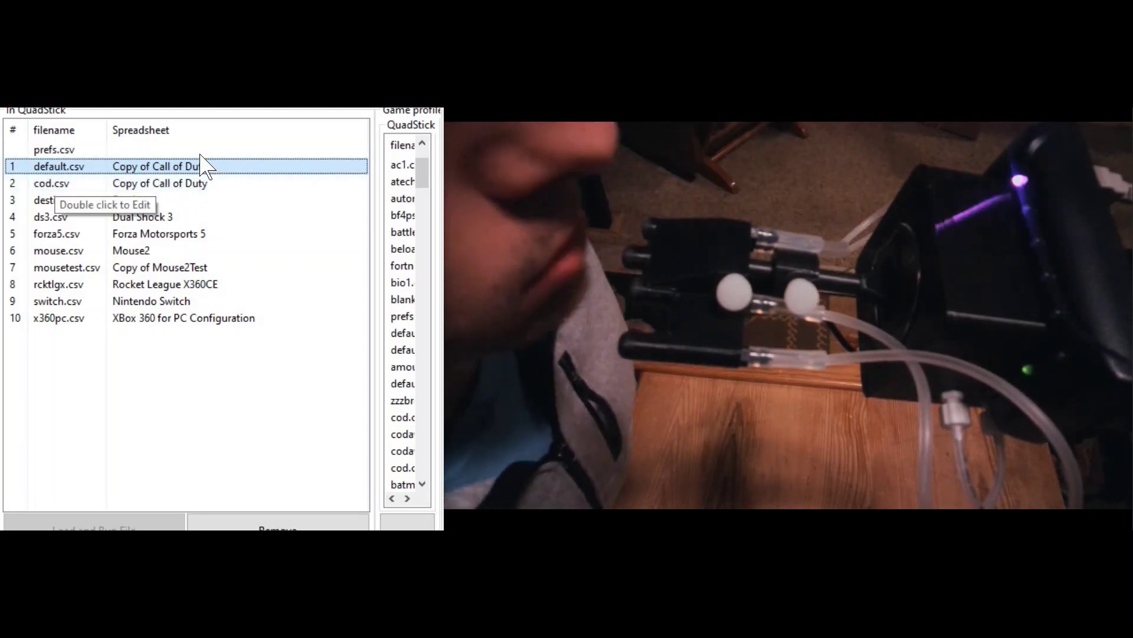
- Test cod.csv and then destiny.csv on the controller, then return to Google Sheets
click(84, 183)
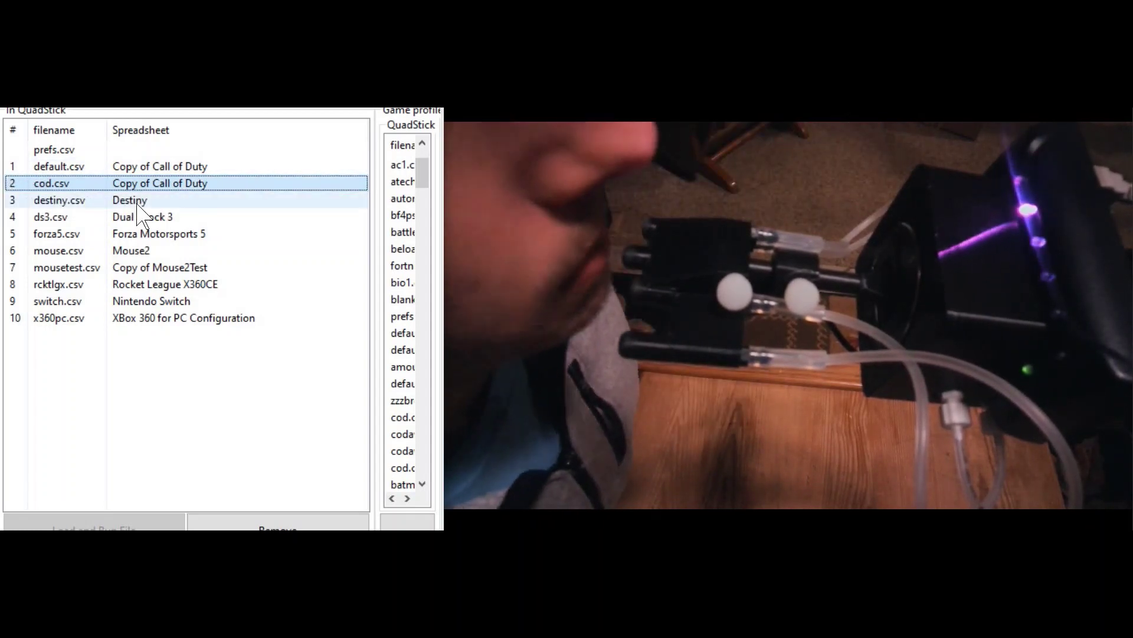
click(138, 202)
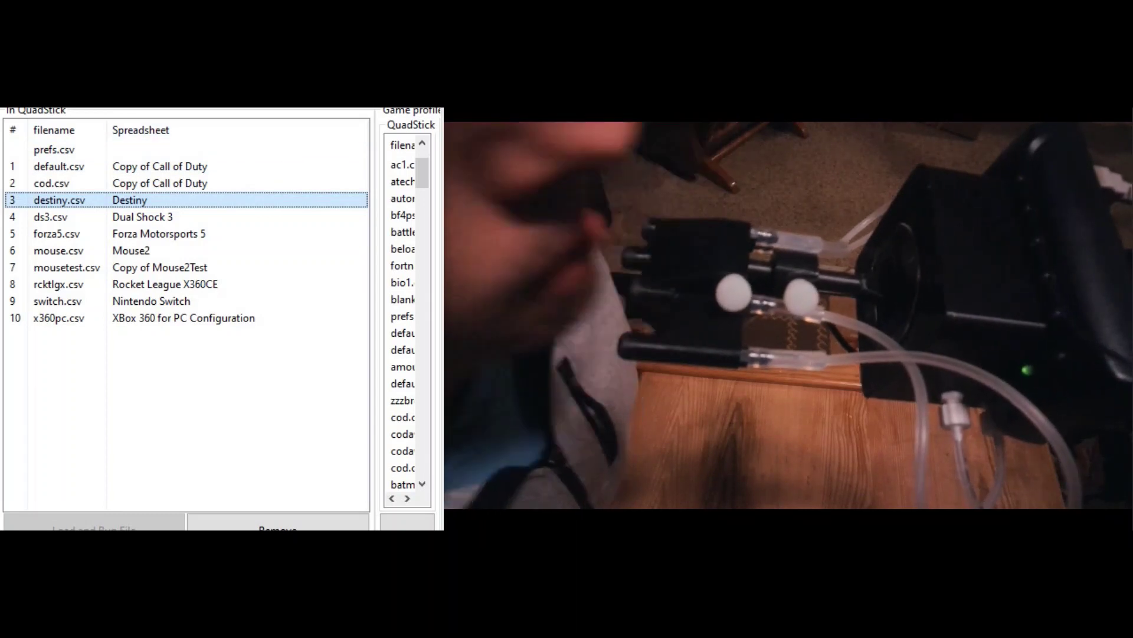
key(alt+Tab)
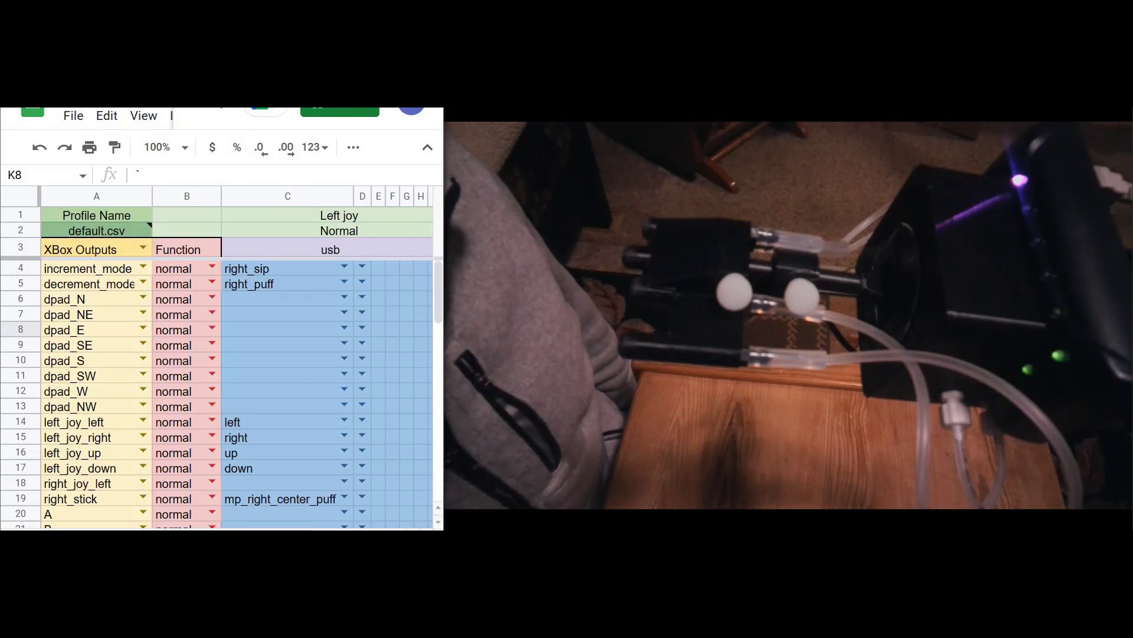
- Open the custom QuadStick mode menu above row 4 of the default.csv sheet
click(212, 267)
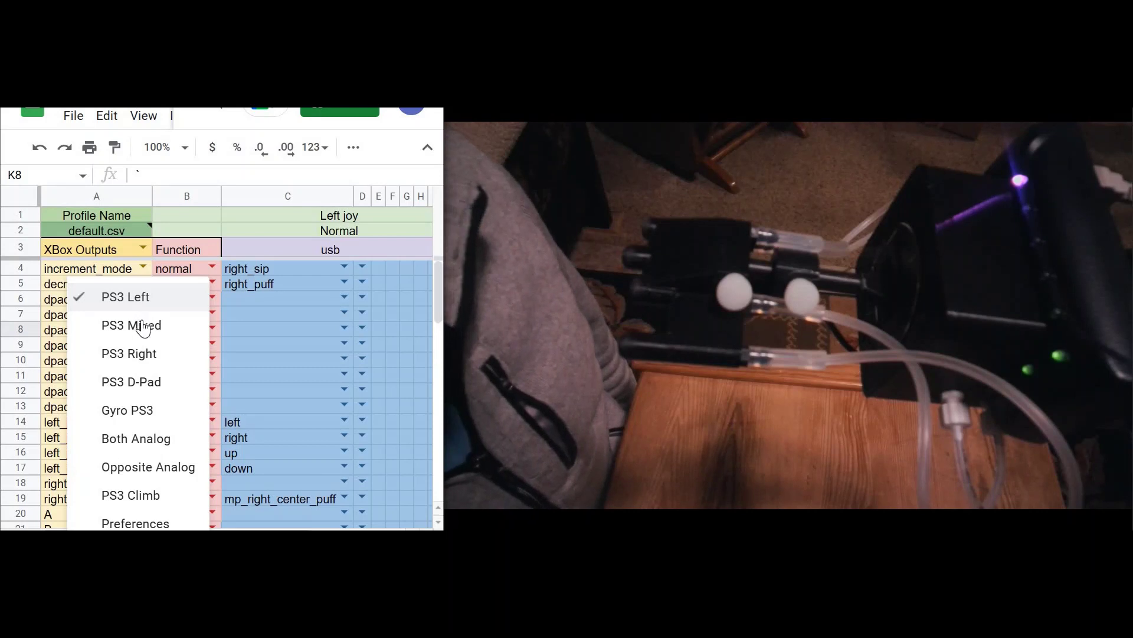
- Pick PS3 Mixed, then PS3 Right, then PS3 Left from the mode menu, and reopen the menu
click(143, 327)
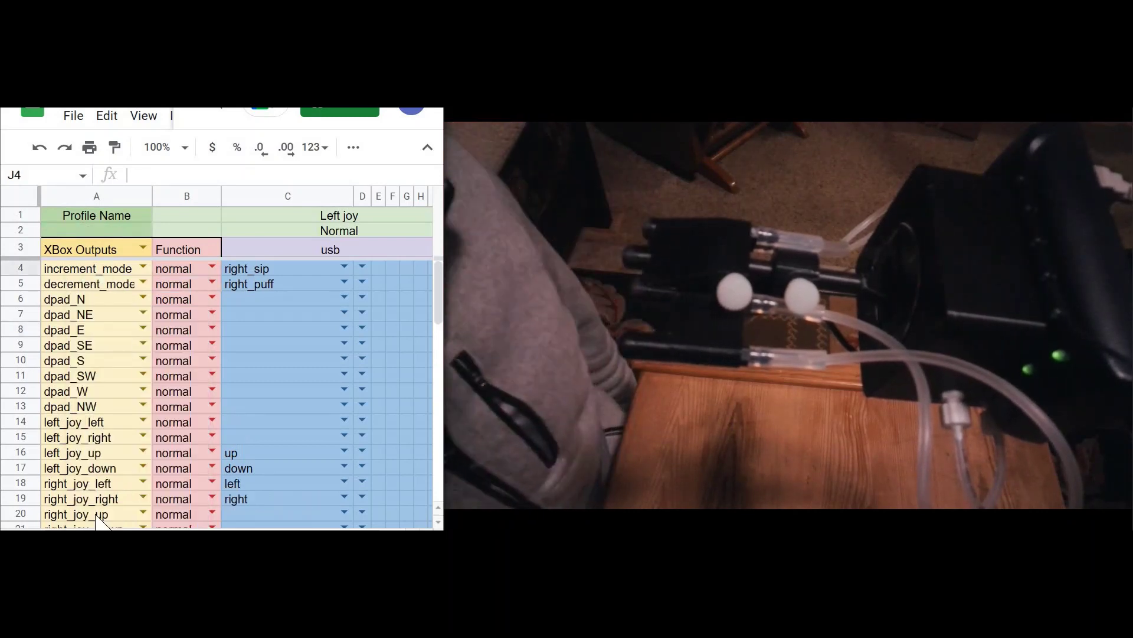
click(99, 523)
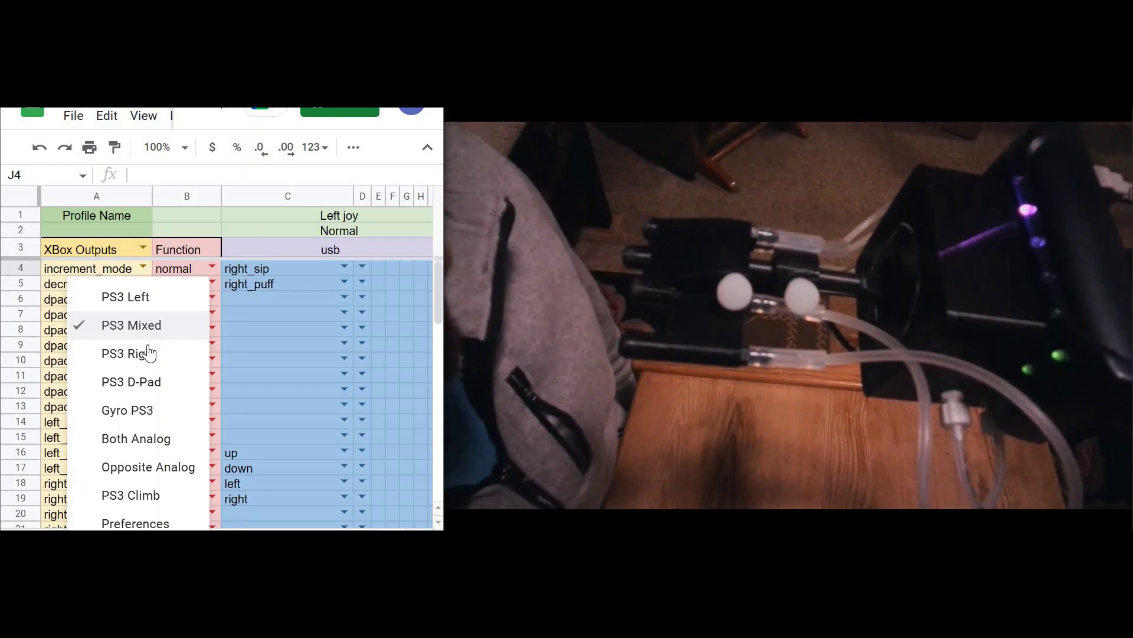
click(152, 354)
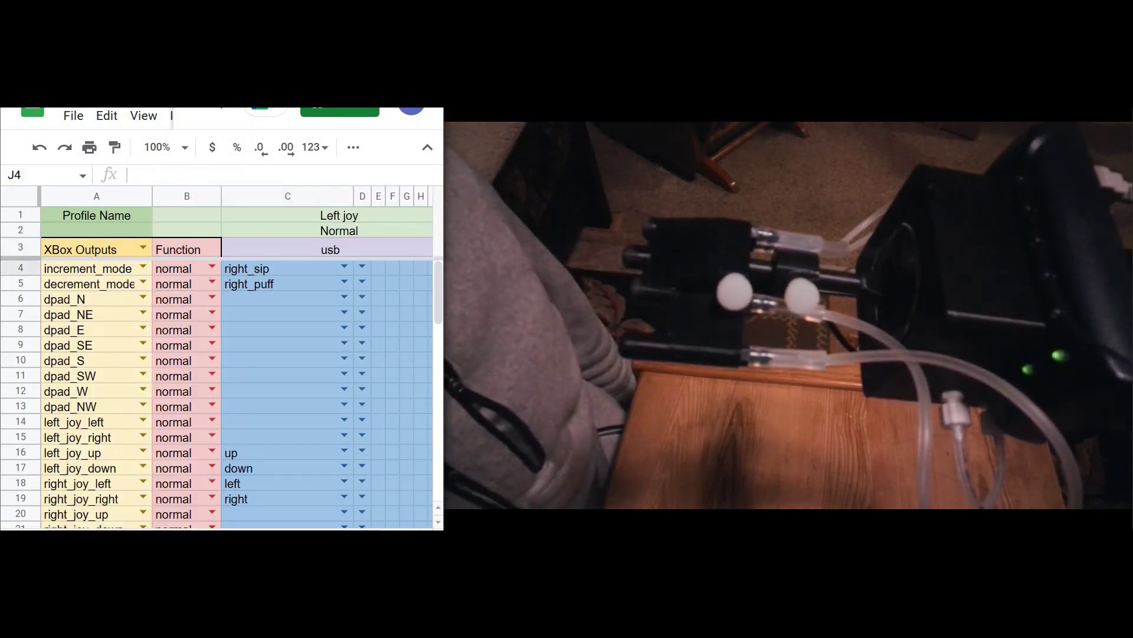
right_click(142, 316)
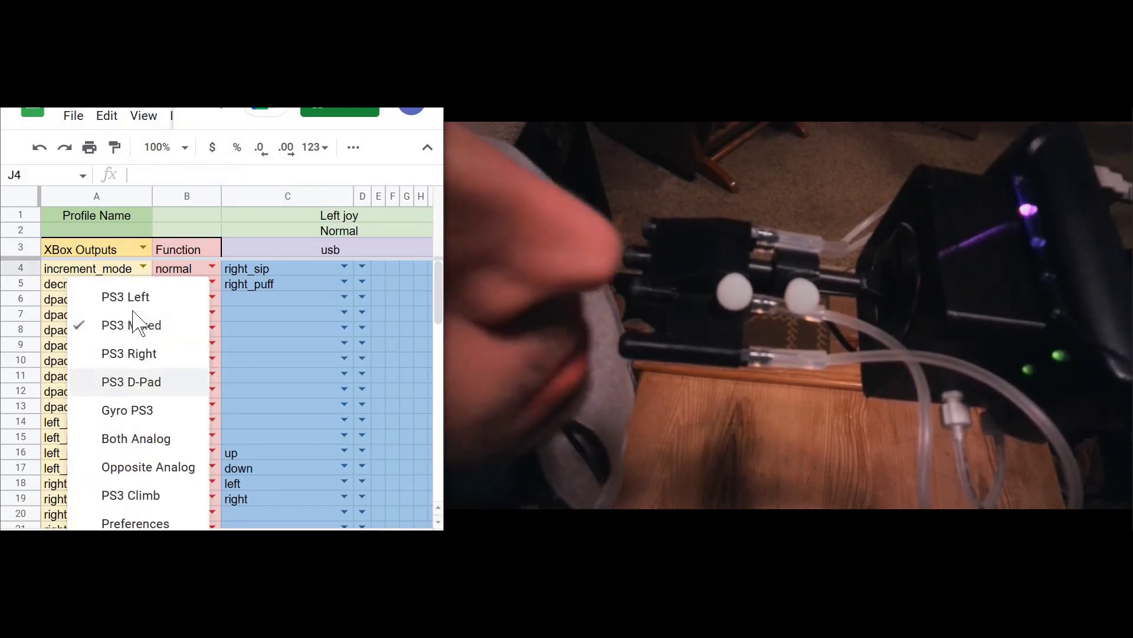
click(139, 305)
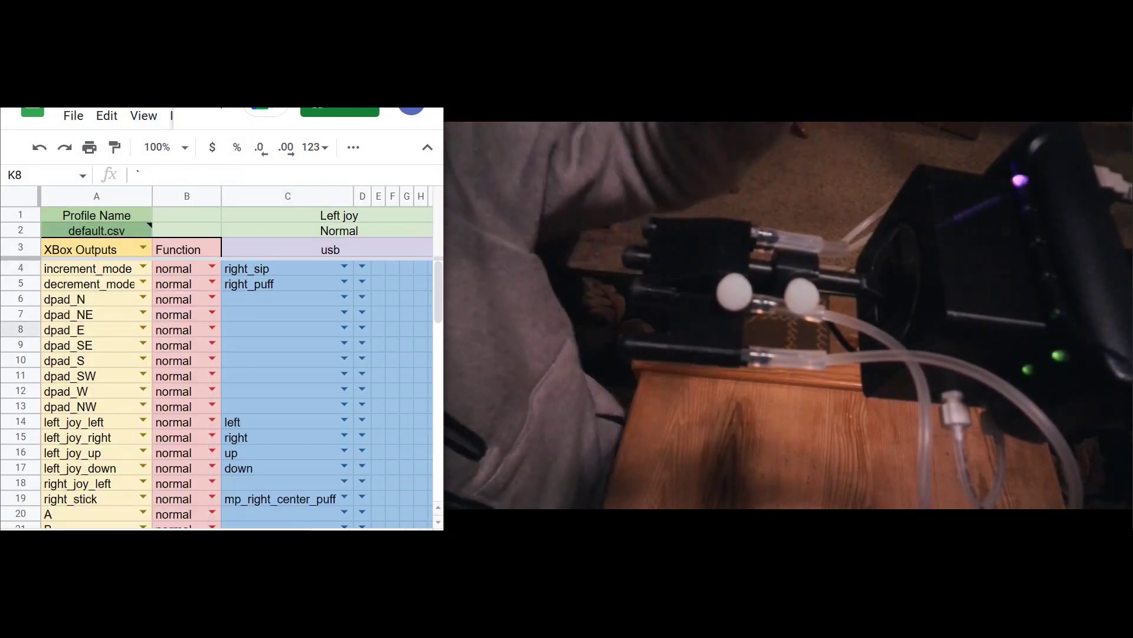
right_click(69, 277)
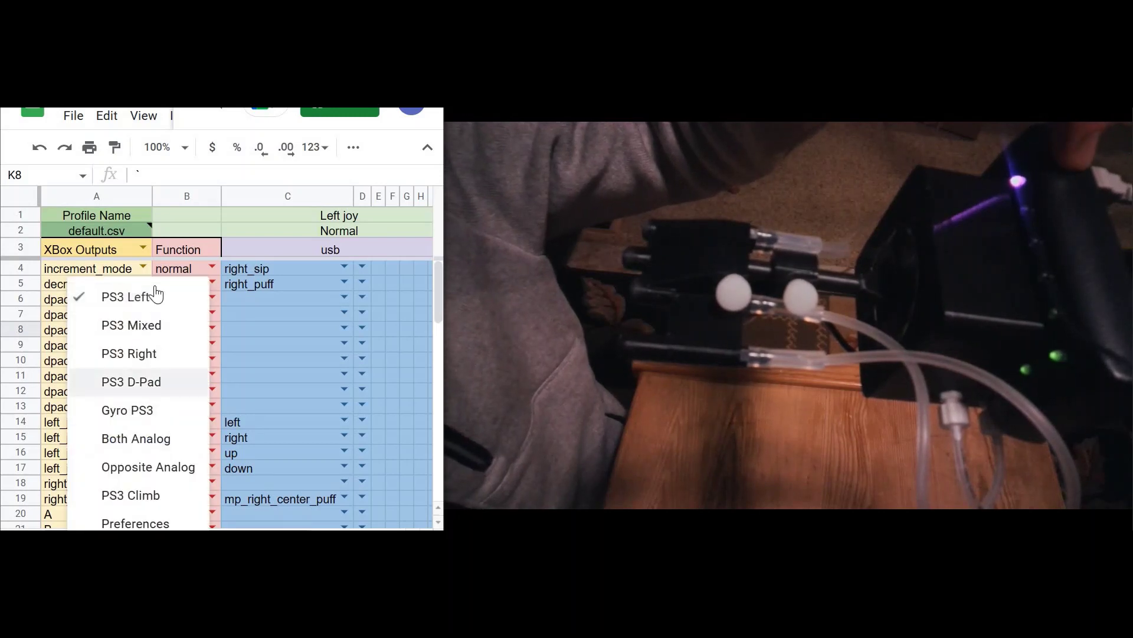